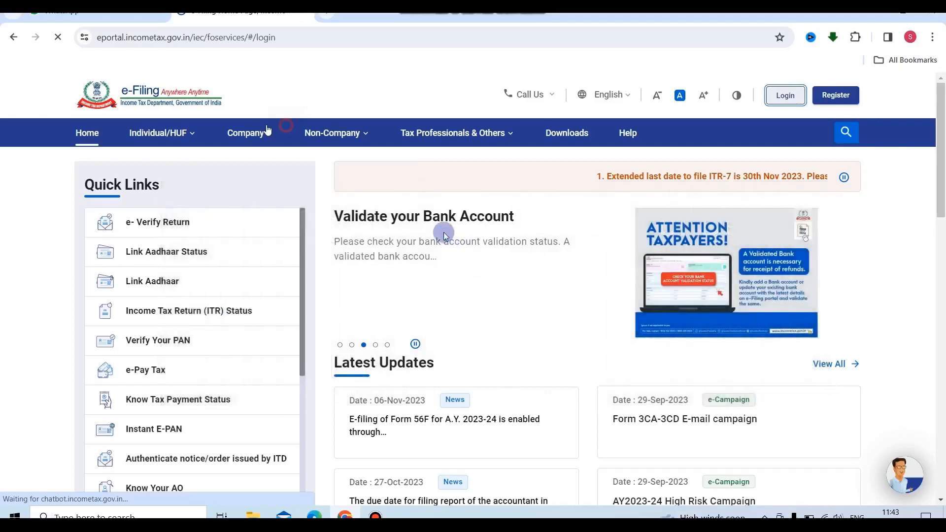
# Step: Log in to the income tax e-Filing portal with the account's PAN and password
pyautogui.click(786, 96)
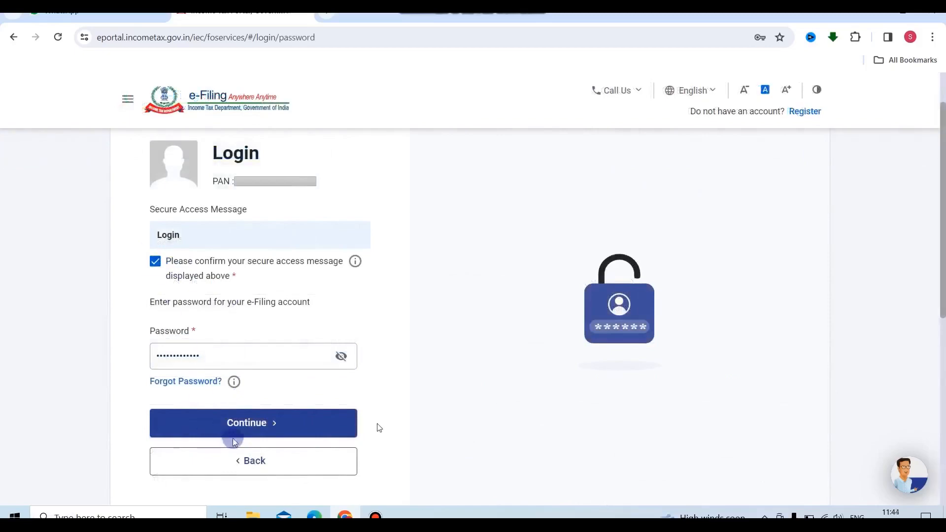
pyautogui.click(250, 430)
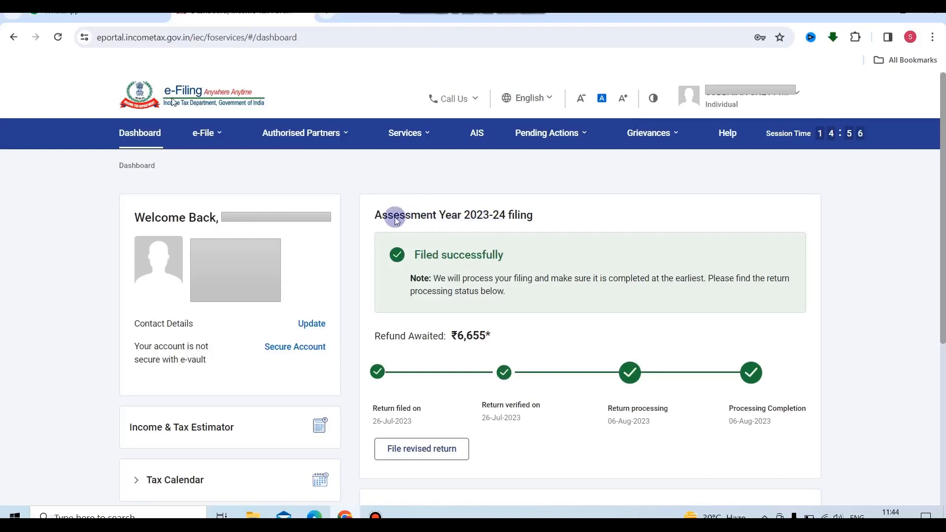
# Step: Open the list of filed income tax returns and review which assessment years have been filed
pyautogui.click(204, 132)
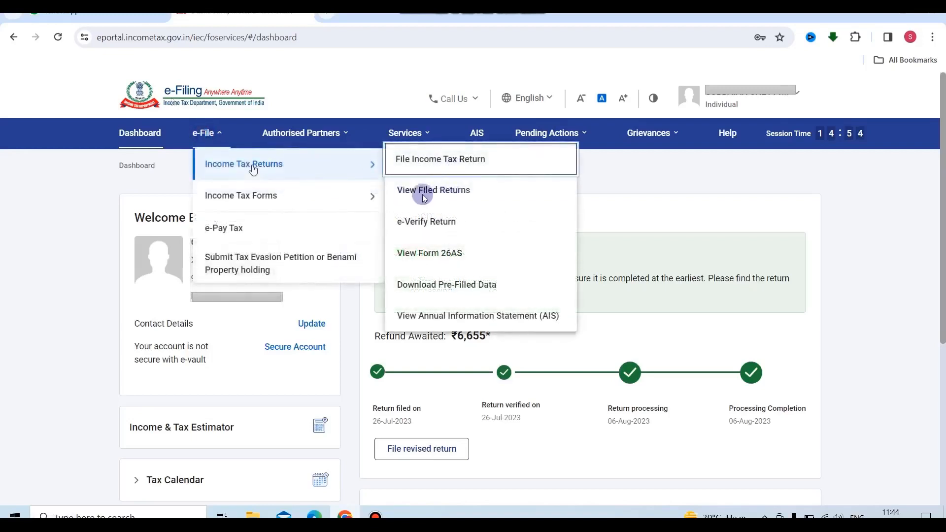
pyautogui.click(450, 195)
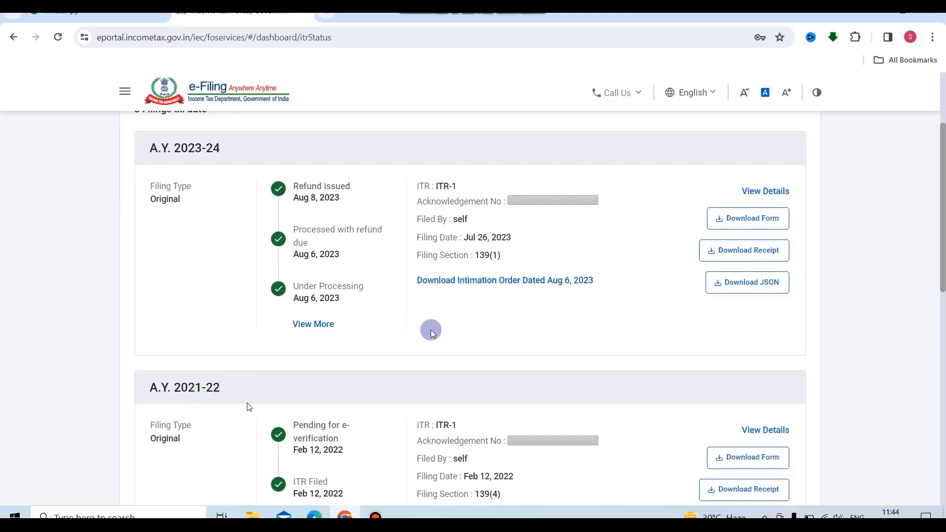
pyautogui.scroll(3, 477, 213)
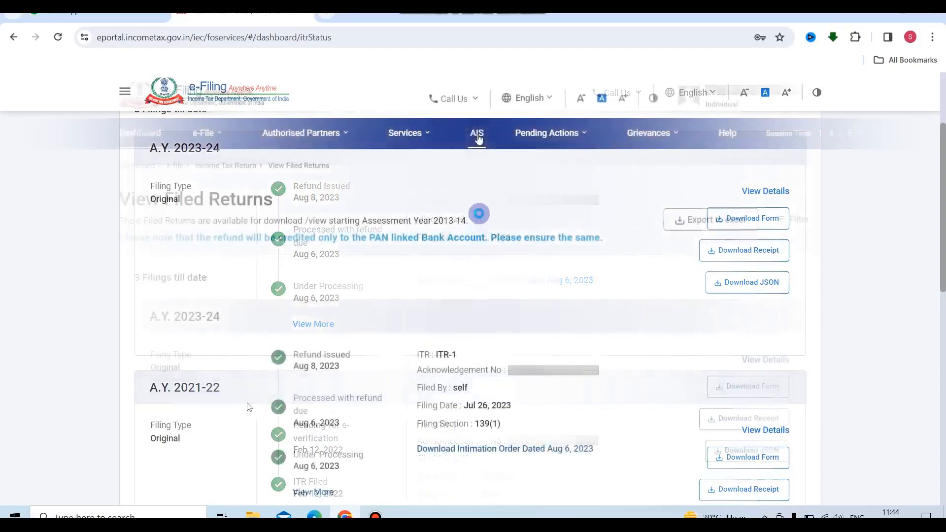
# Step: Open the Annual Information Statement for F.Y. 2021-22 in the Compliance Portal and examine Part B, including the TDS/TCS and SFT information
pyautogui.click(478, 138)
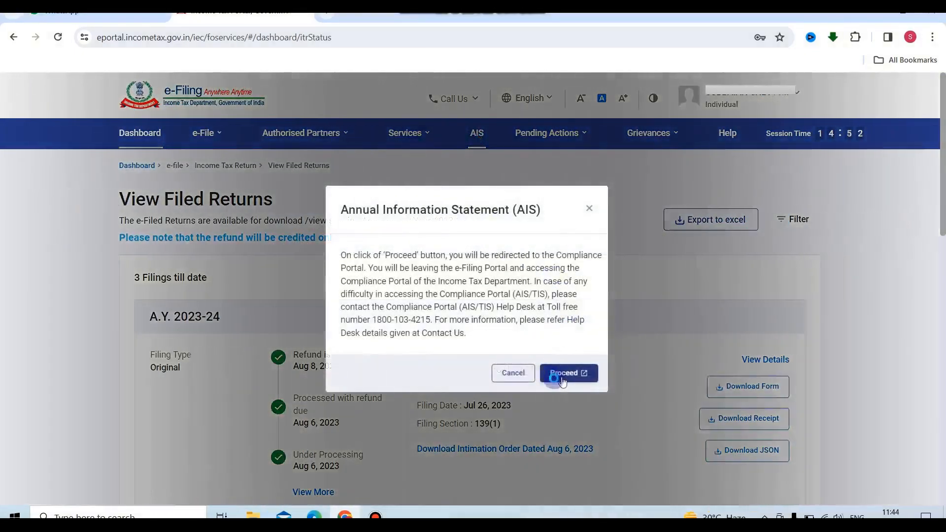
pyautogui.click(562, 380)
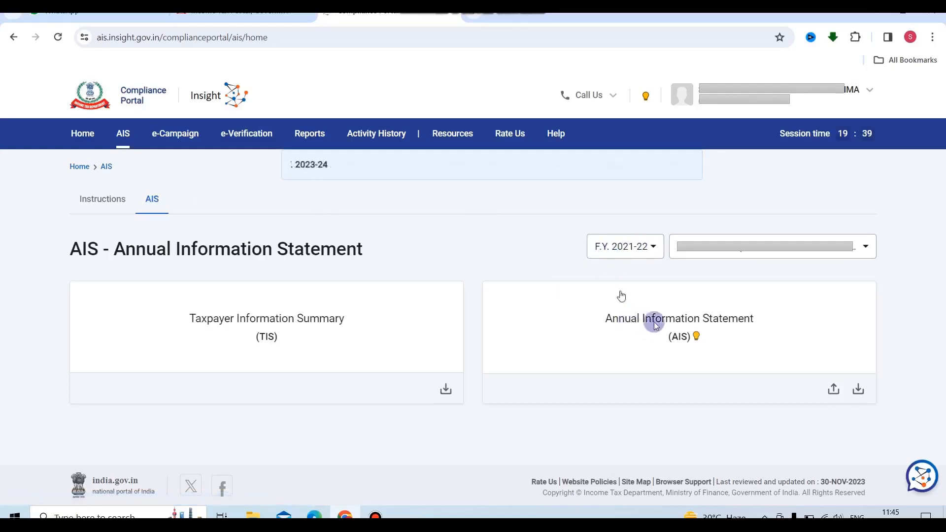
pyautogui.click(655, 321)
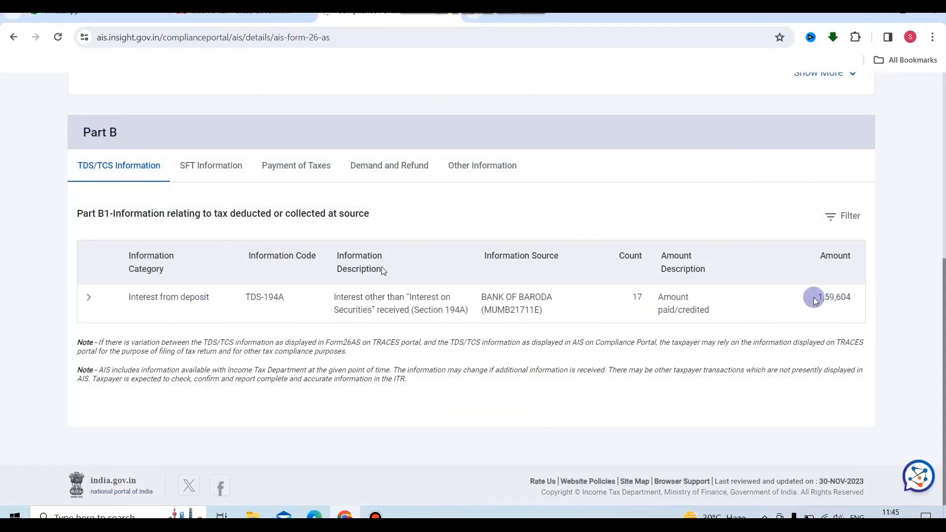
pyautogui.click(197, 178)
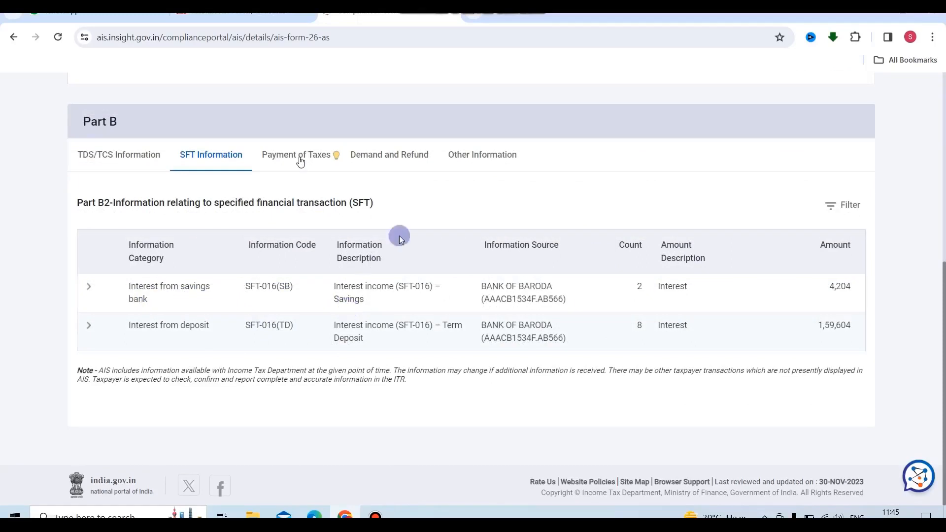
pyautogui.click(463, 163)
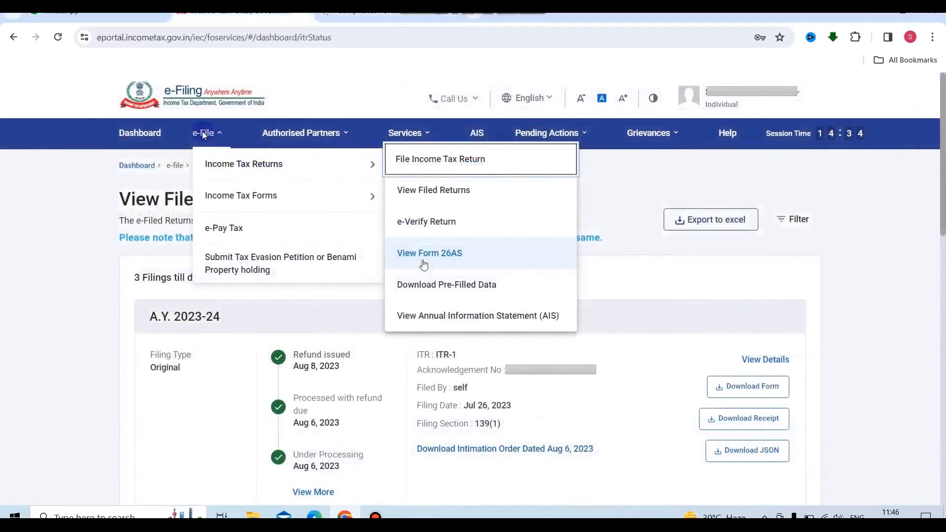
# Step: Open Form 26AS on TRACES, agreeing to the Form 16/16A usage terms, and view the statement for assessment year 2022-23 as HTML
pyautogui.click(416, 253)
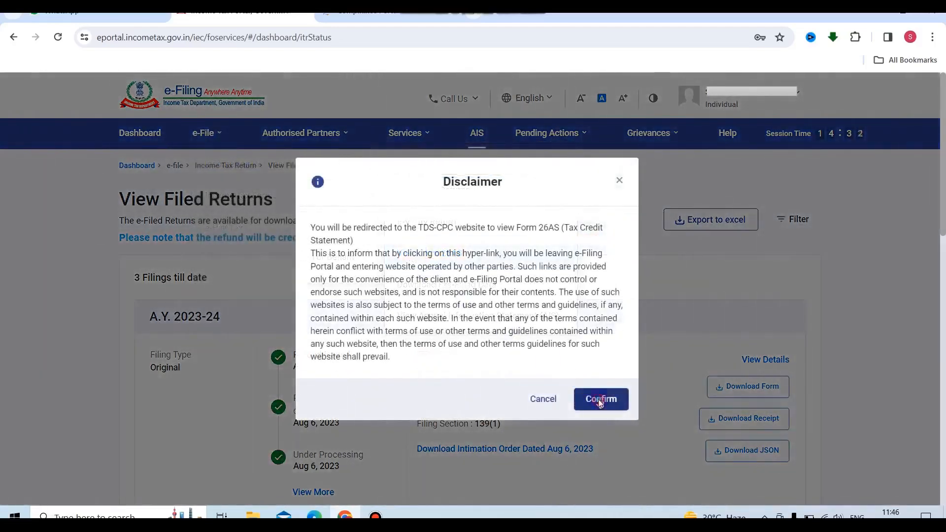
pyautogui.click(598, 399)
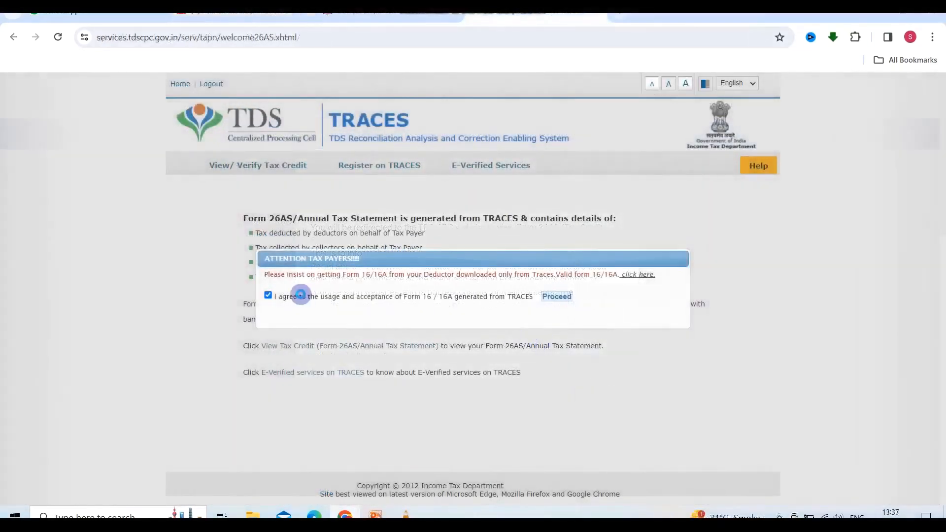
pyautogui.click(269, 296)
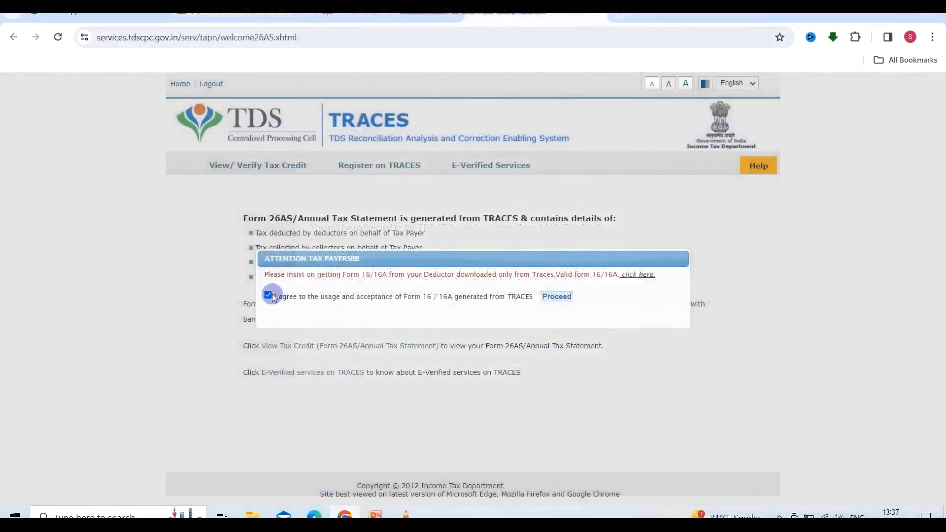
pyautogui.click(556, 297)
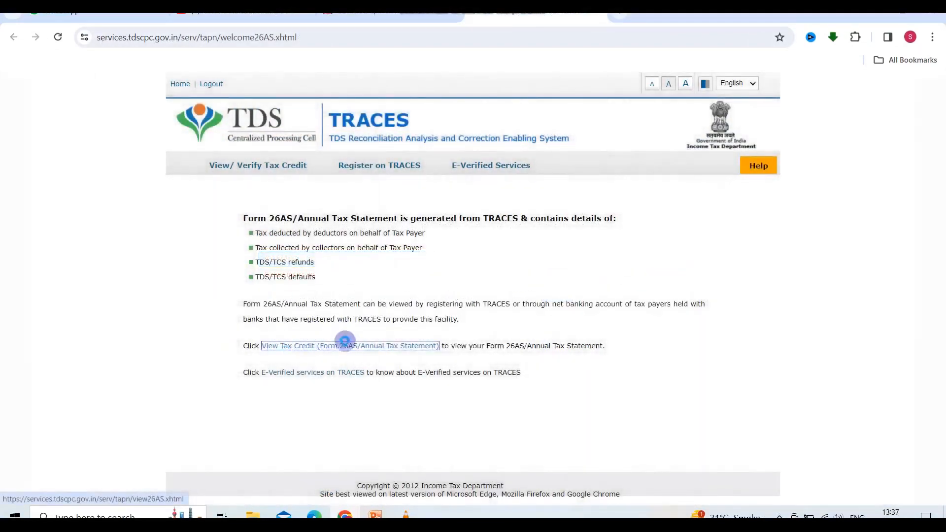
pyautogui.click(345, 344)
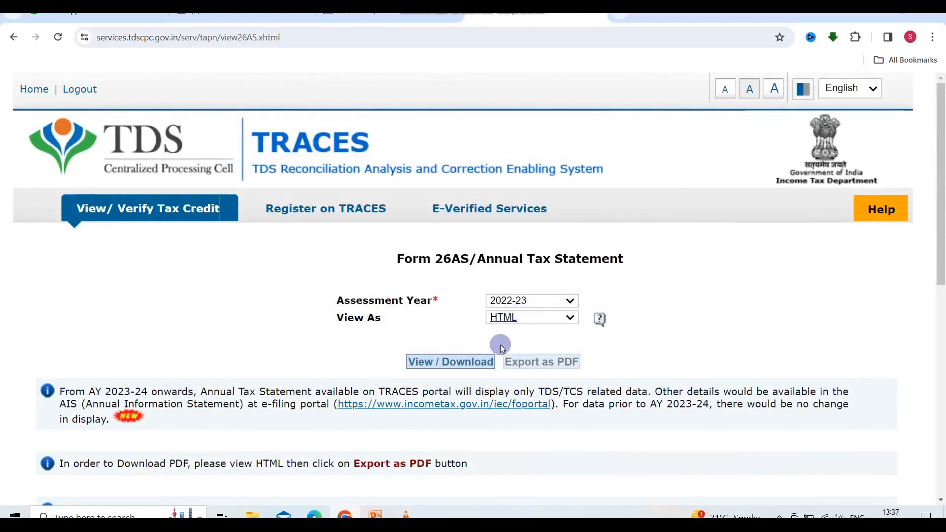
pyautogui.click(430, 363)
pyautogui.scroll(-10, 429, 363)
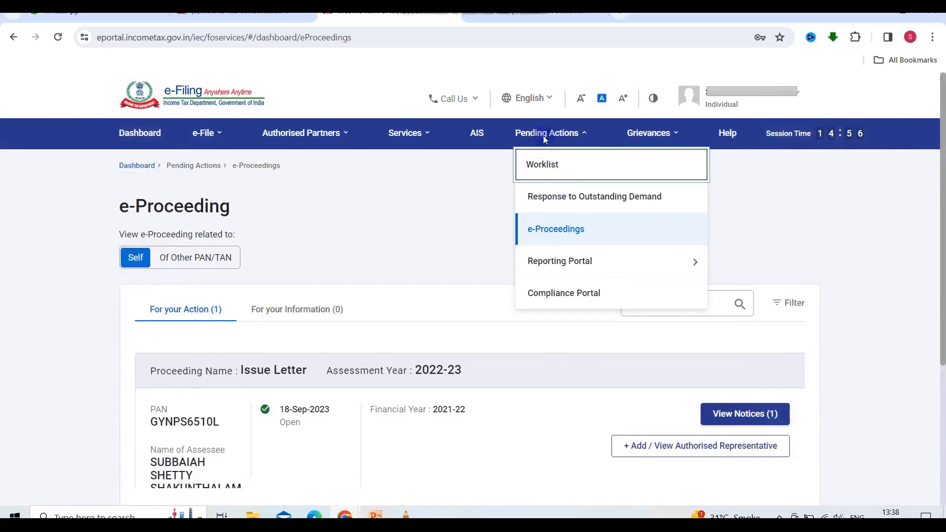
# Step: Open the Issue Letter notice for assessment year 2022-23 under e-Proceedings and download its PDF
pyautogui.click(542, 234)
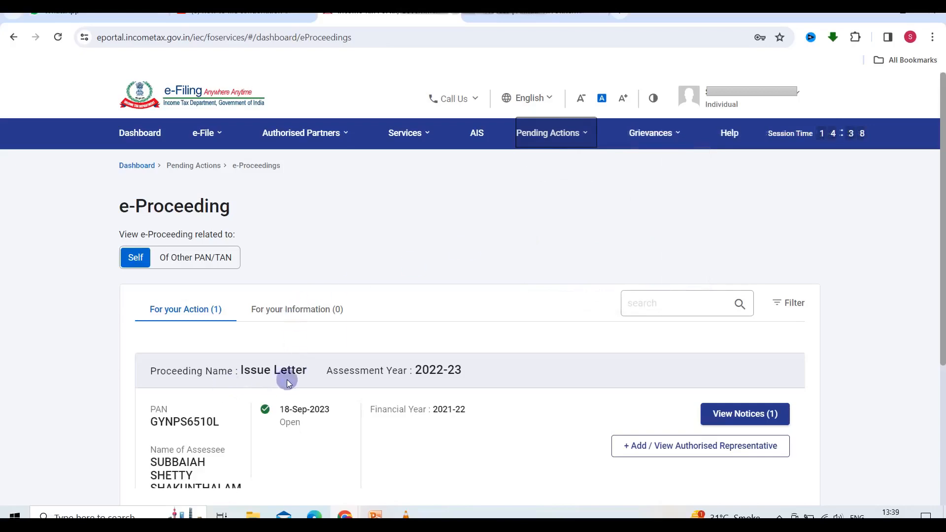
pyautogui.click(739, 414)
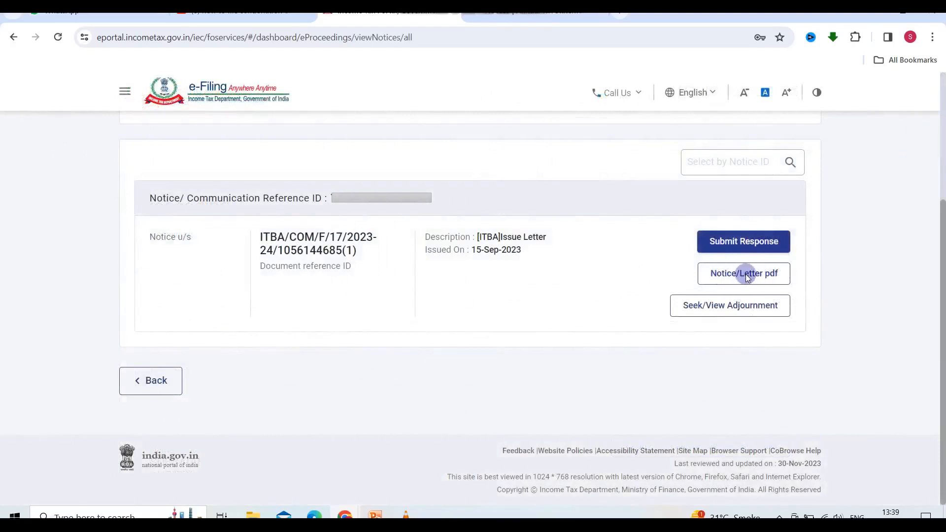
pyautogui.click(746, 274)
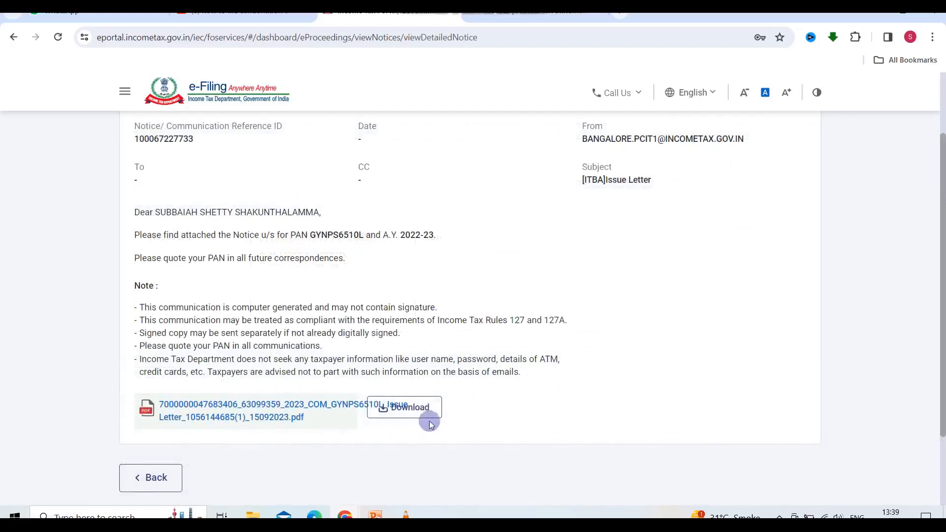
pyautogui.click(397, 409)
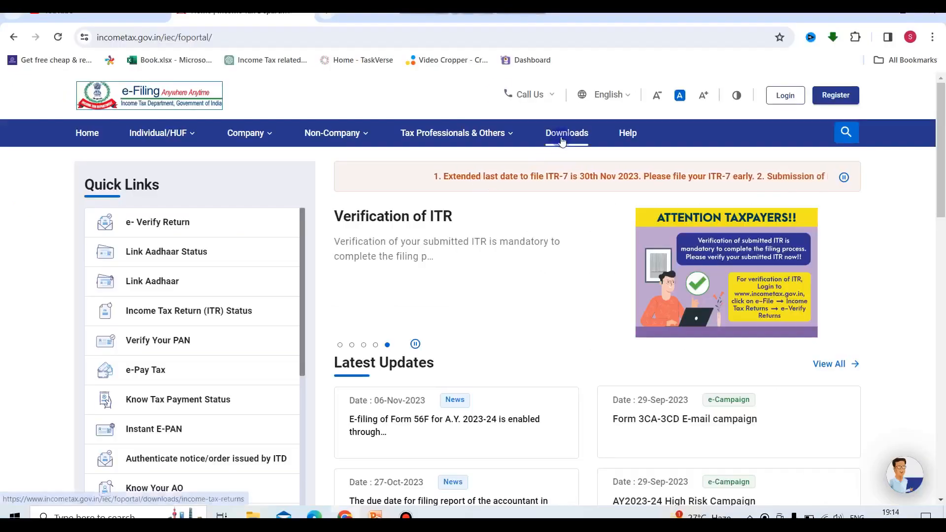
# Step: Open the portal's Income Tax Returns downloads for assessment year 2022-23
pyautogui.click(562, 141)
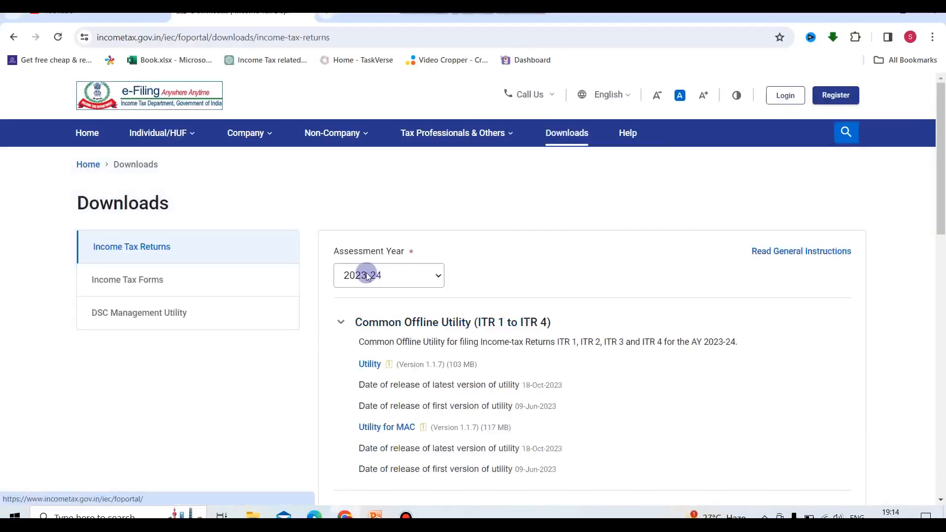
pyautogui.click(366, 277)
pyautogui.click(353, 305)
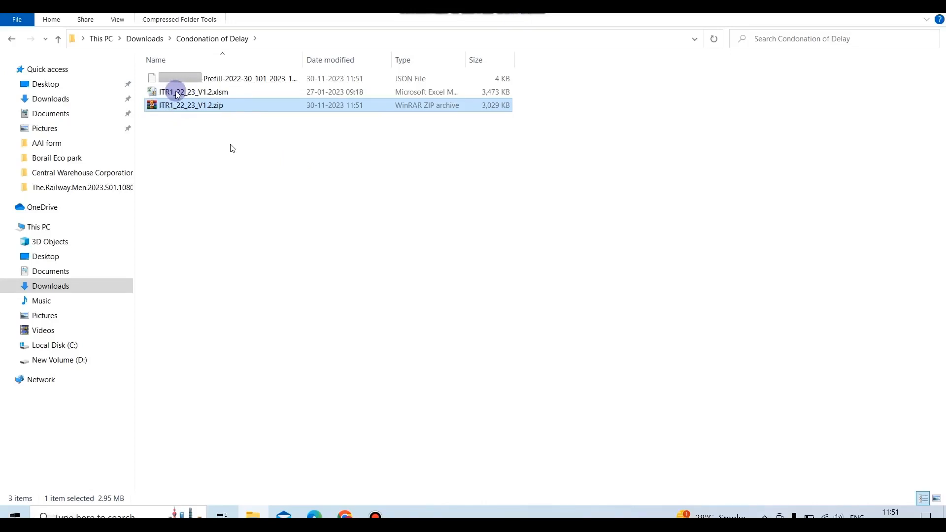
# Step: Open ITR1_22_23_V1.2.xlsm from the Condonation of Delay folder, enable editing and dismiss the utility's introductory notice
pyautogui.doubleClick(189, 94)
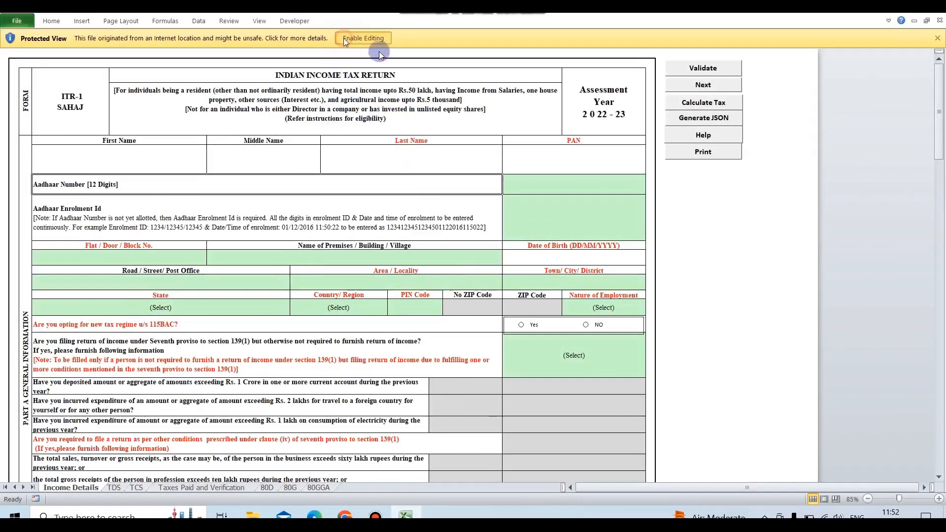
pyautogui.click(362, 38)
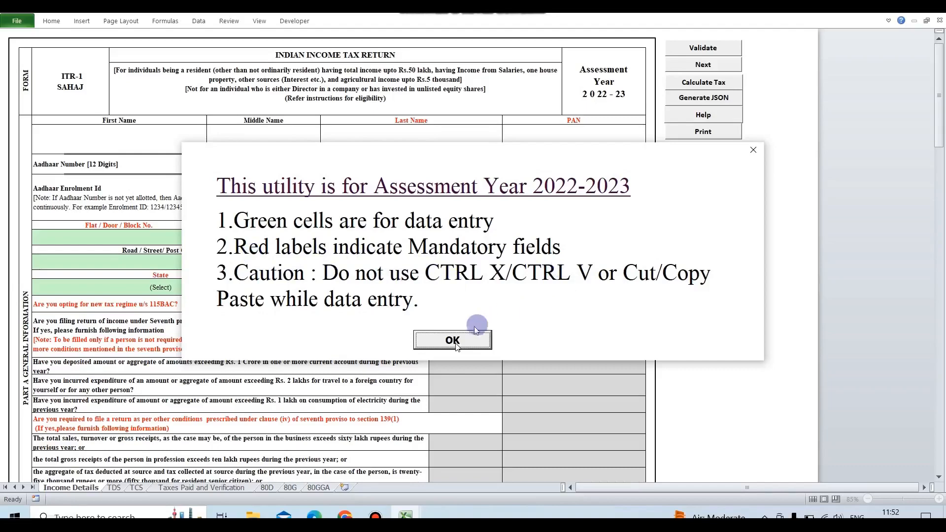
pyautogui.click(454, 341)
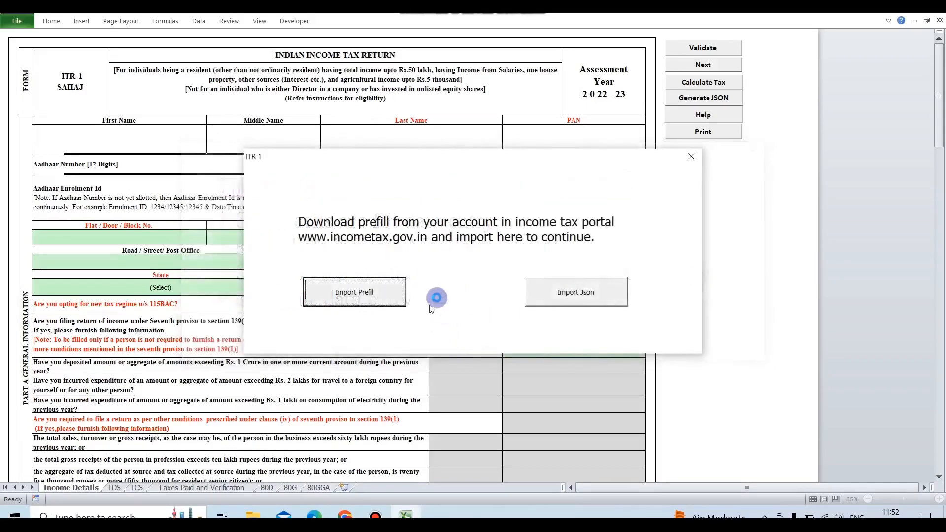
# Step: Import the Prefill-2022 JSON file from the Condonation of Delay folder into the ITR-1 utility
pyautogui.click(354, 296)
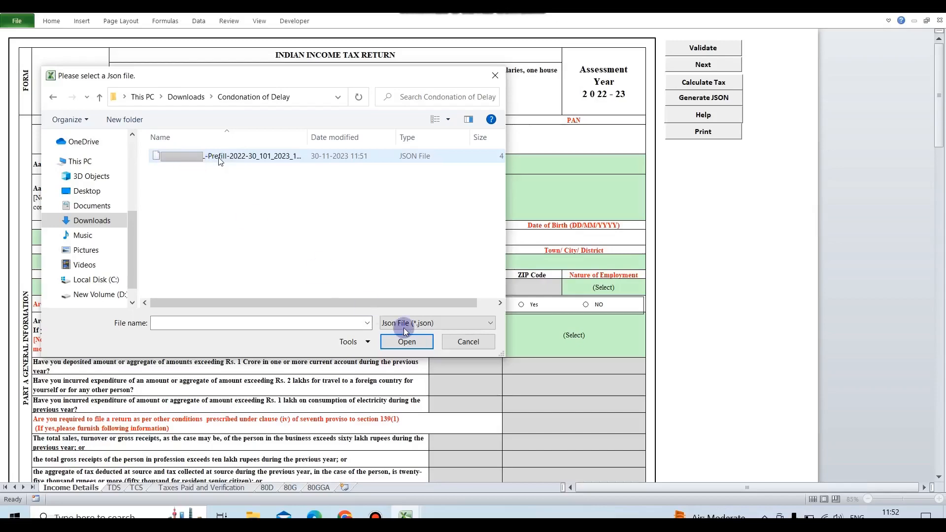
pyautogui.click(407, 342)
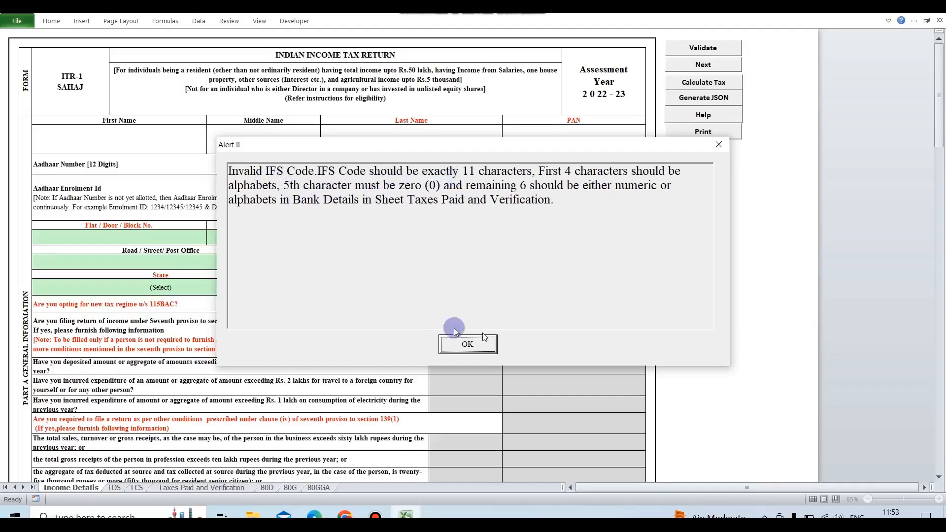
pyautogui.click(463, 341)
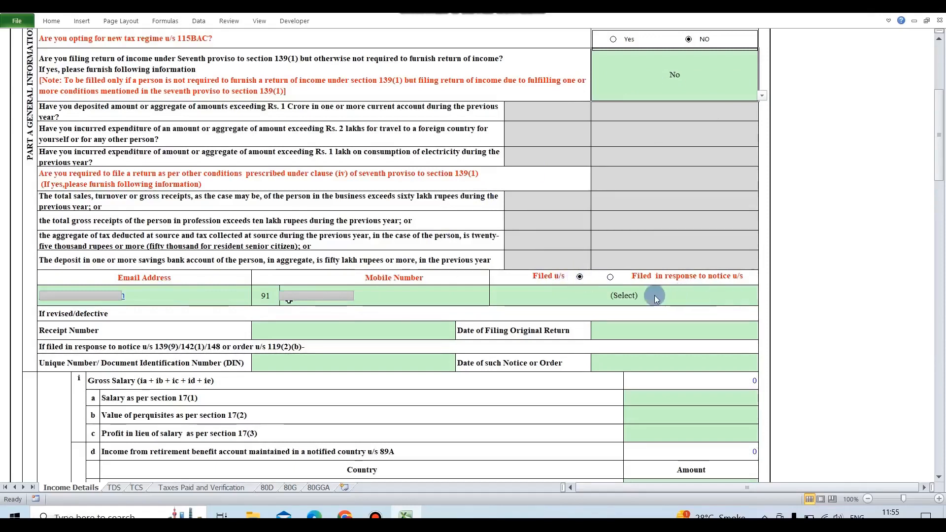
# Step: Set the return's filing section to 119(2)(b)- after condonation of delay and enter the notice's Document Identification Number (DIN)
pyautogui.click(715, 301)
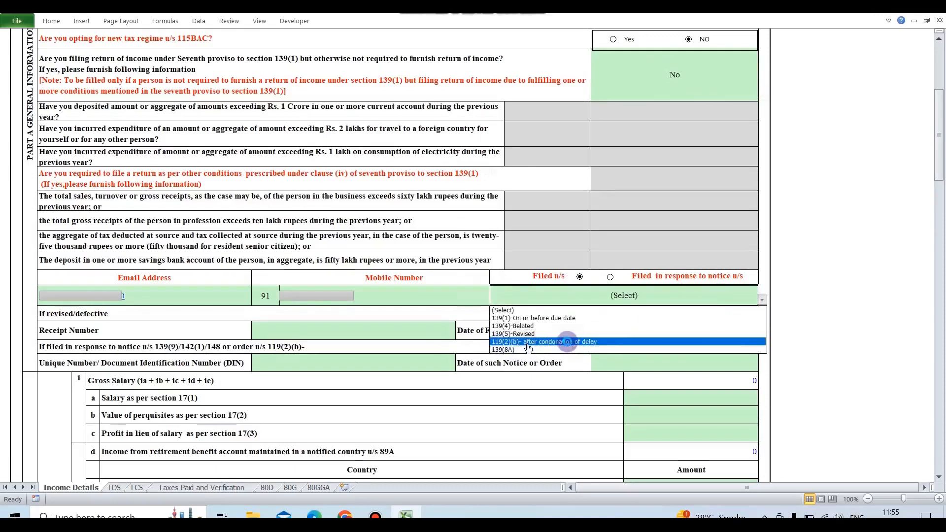
pyautogui.click(528, 344)
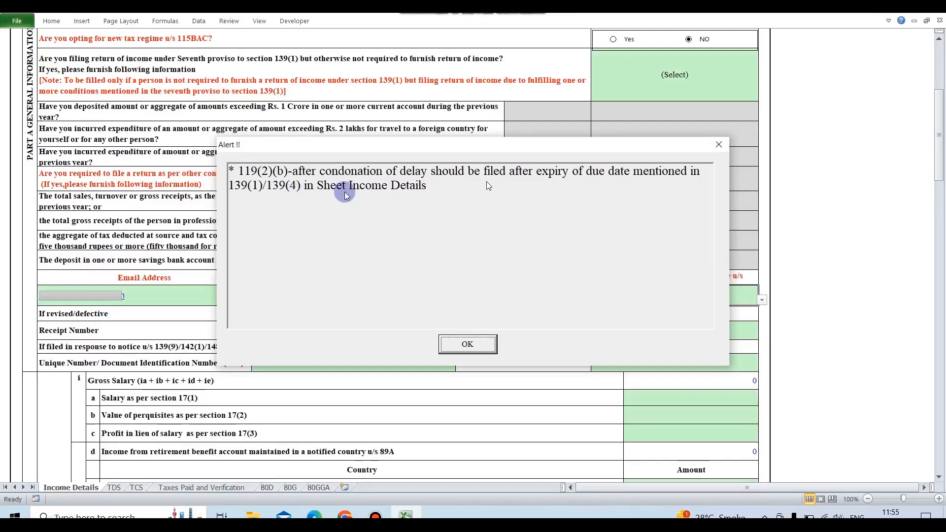
pyautogui.click(468, 344)
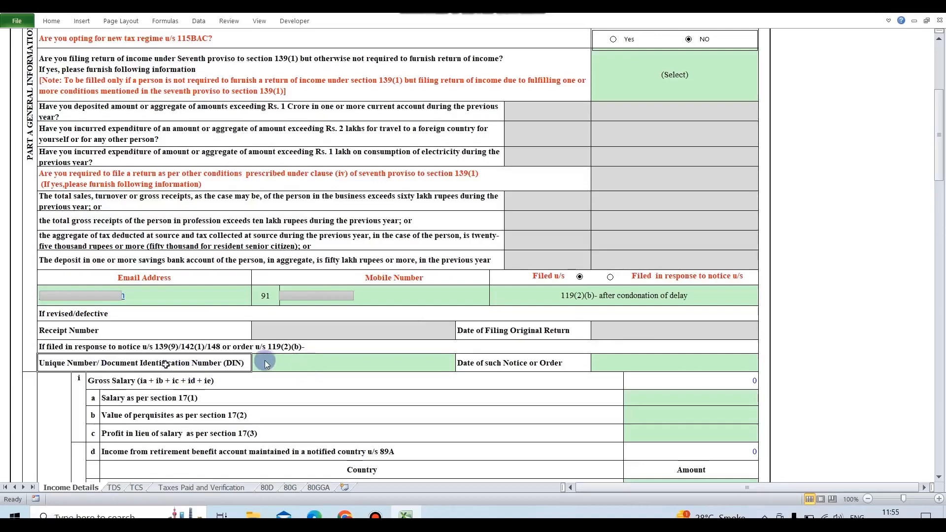
pyautogui.click(323, 363)
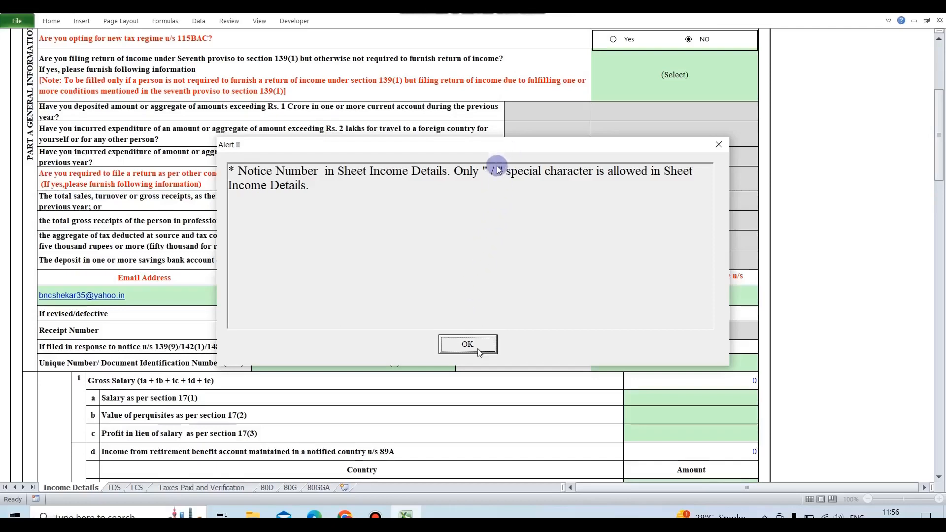
pyautogui.click(478, 347)
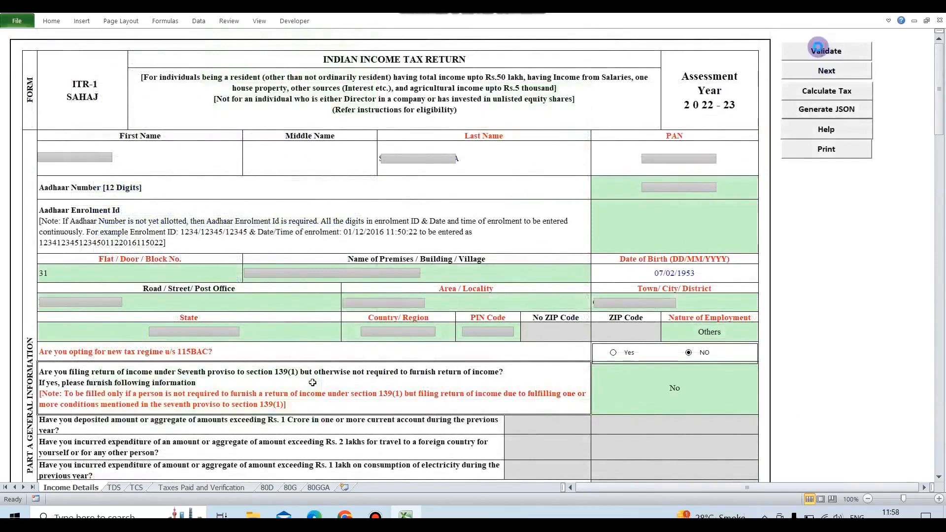
# Step: Validate the Income Details sheet of the ITR-1 form
pyautogui.click(818, 48)
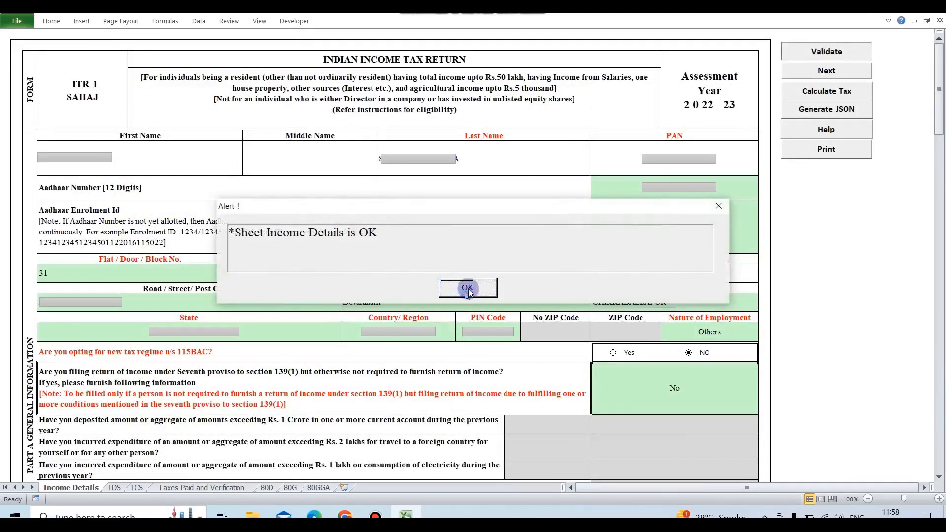
pyautogui.click(467, 289)
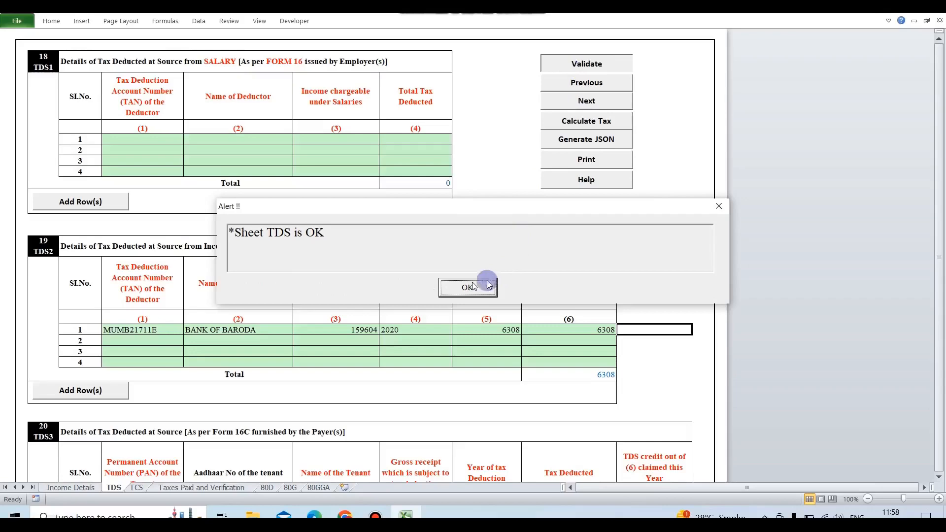
# Step: Validate the TDS, TCS, and Taxes Paid and Verification sheets of the ITR-1 form
pyautogui.click(471, 286)
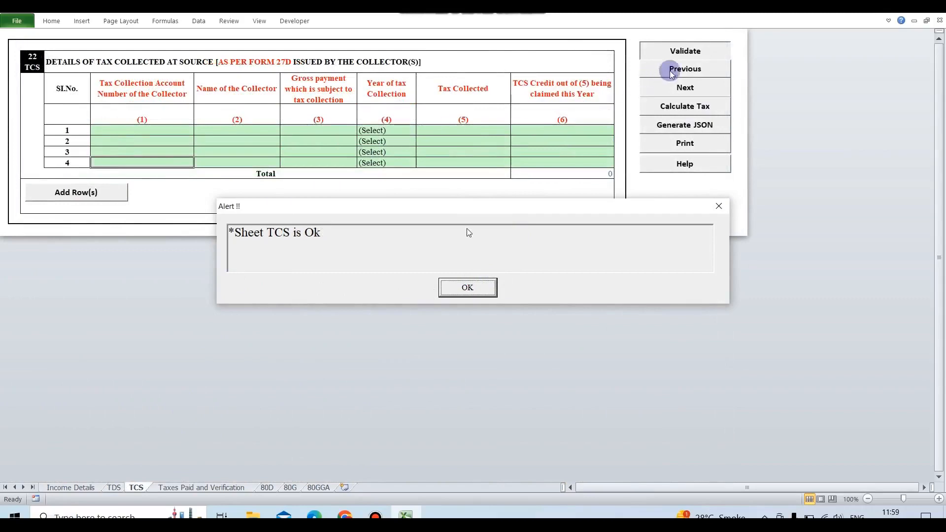
pyautogui.click(467, 286)
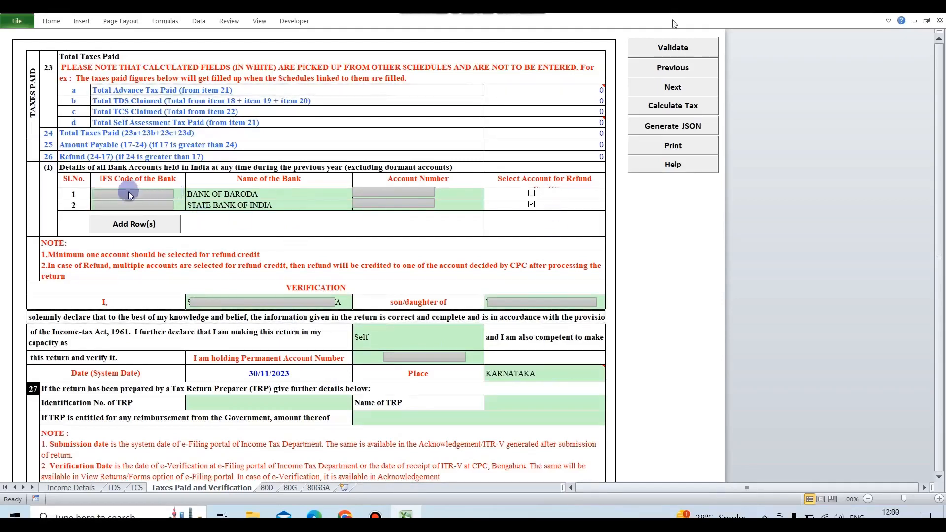
pyautogui.click(673, 48)
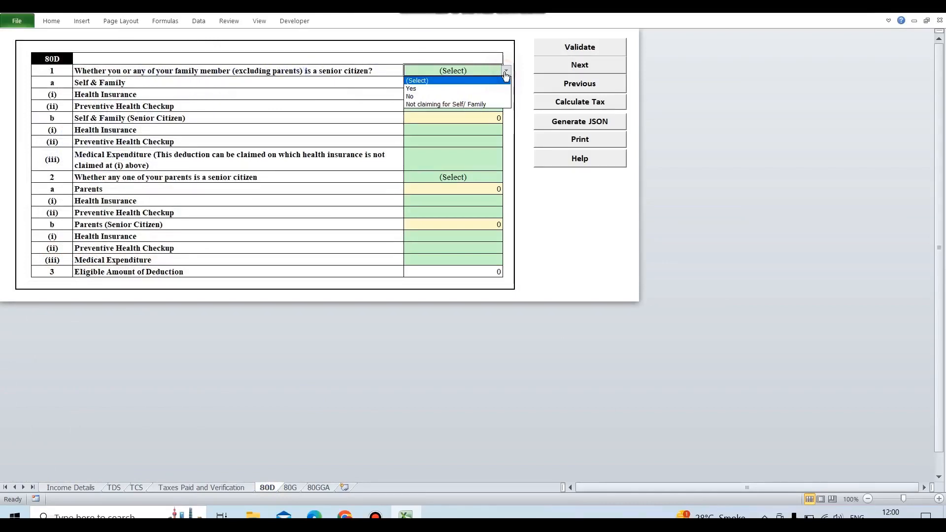
# Step: Set Schedule 80D to not claiming for self/family and for parents, and validate the 80D, 80G and 80GGA sheets
pyautogui.click(441, 104)
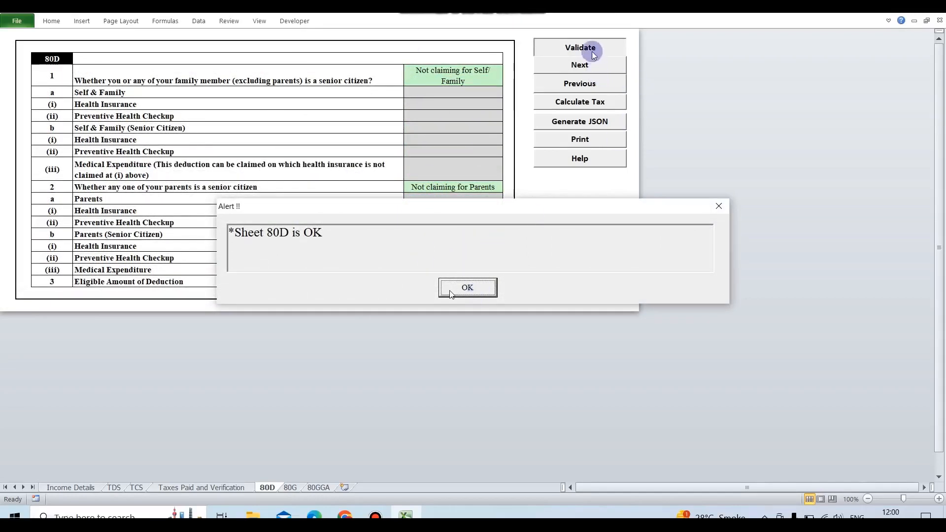
pyautogui.click(471, 295)
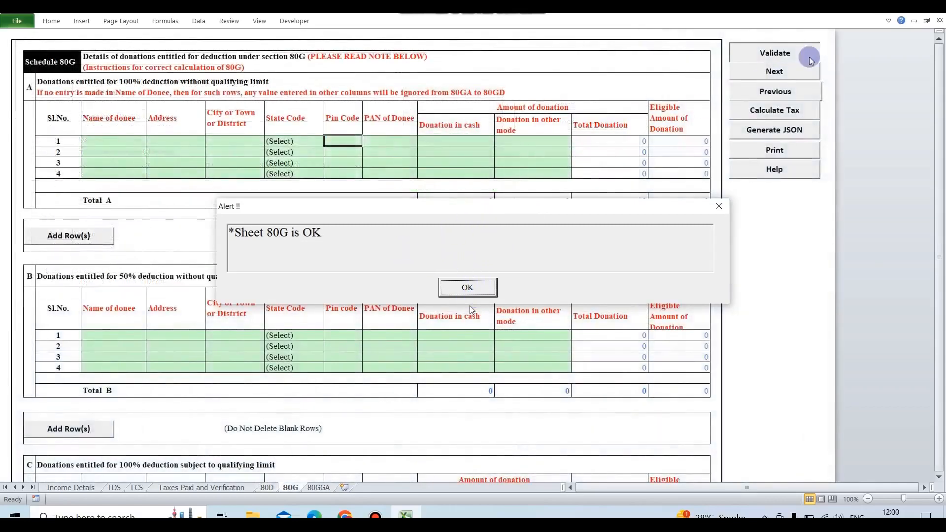
pyautogui.click(474, 287)
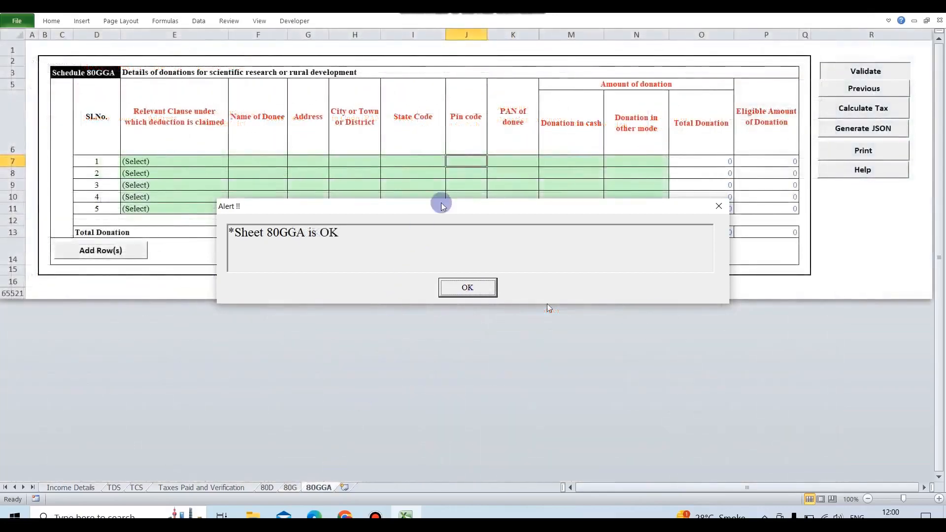
pyautogui.click(467, 287)
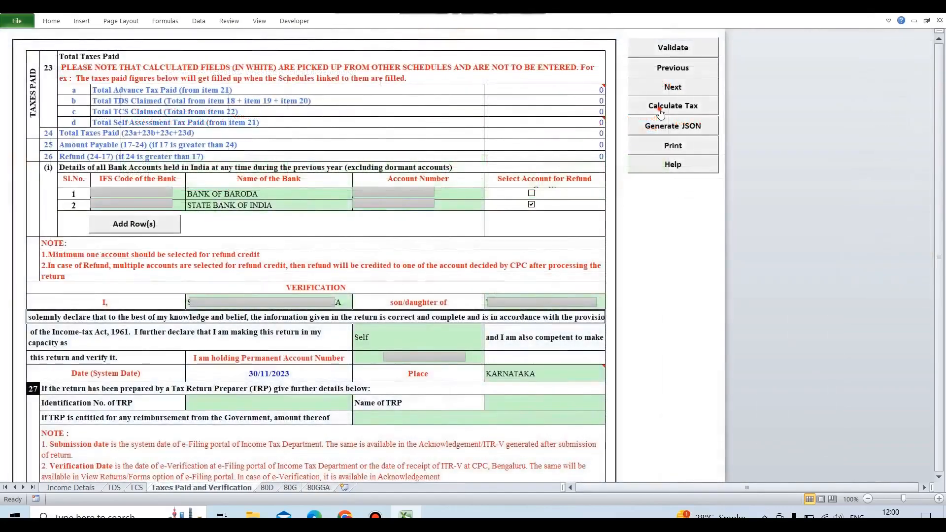
# Step: Calculate the tax, check the Taxes Paid sheet, and generate and save the return's JSON file in the Condonation of Delay folder
pyautogui.click(660, 113)
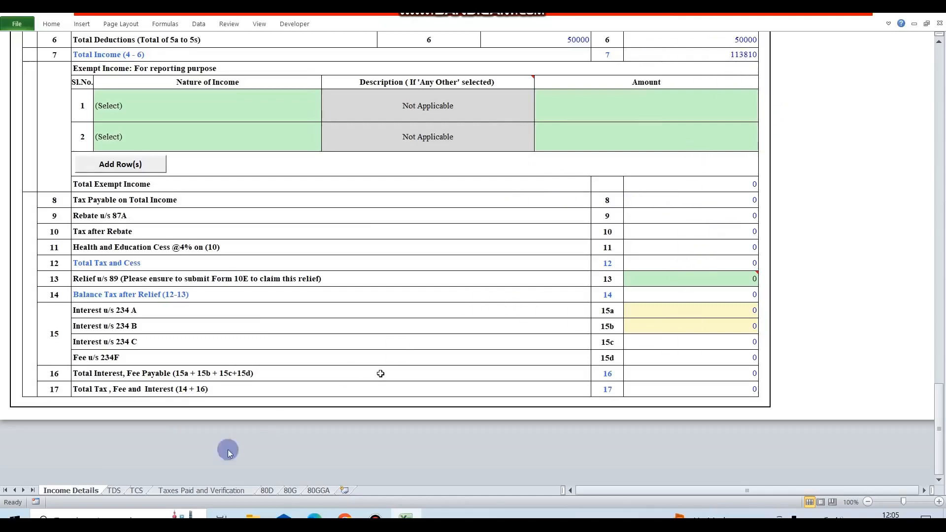
pyautogui.click(175, 490)
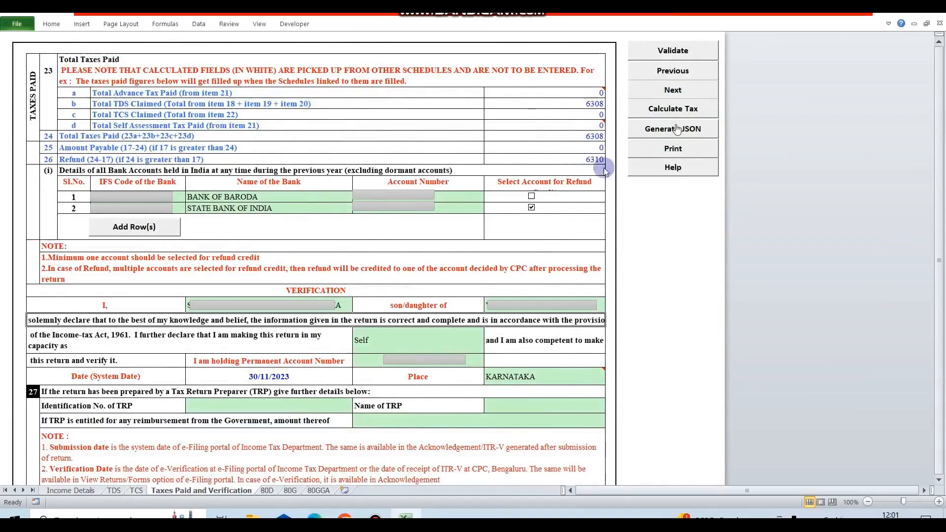
pyautogui.click(677, 130)
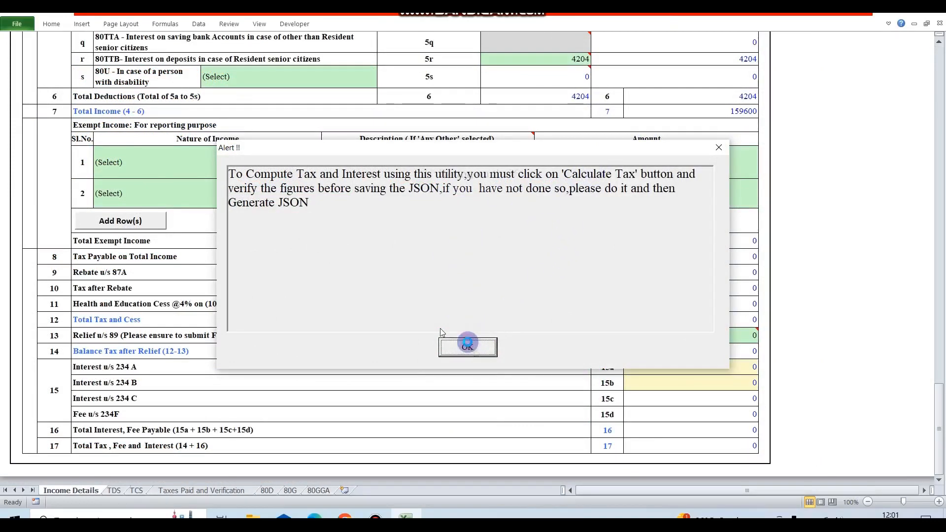
pyautogui.click(472, 348)
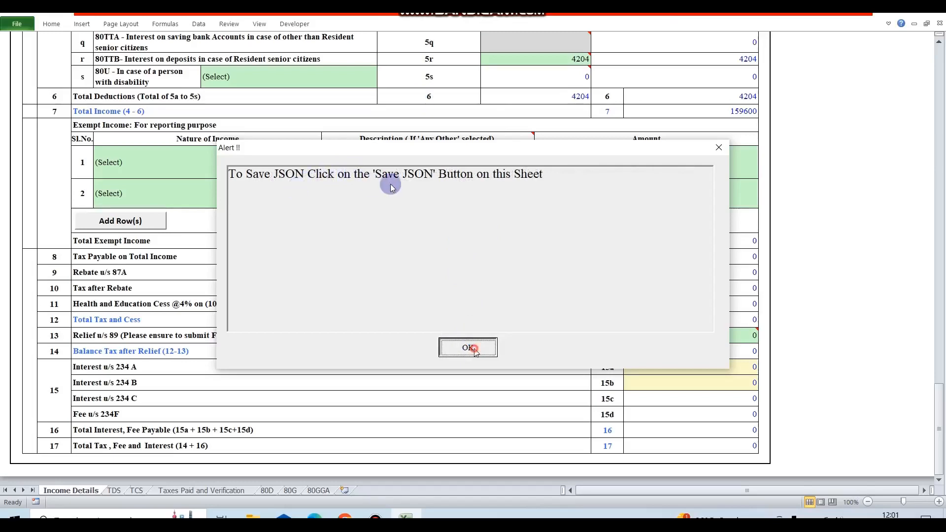
pyautogui.click(471, 348)
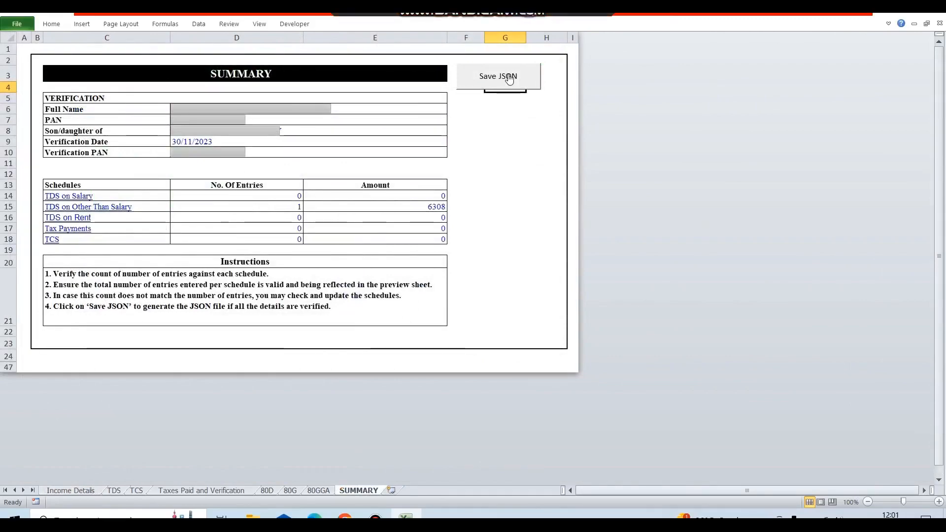
pyautogui.click(502, 78)
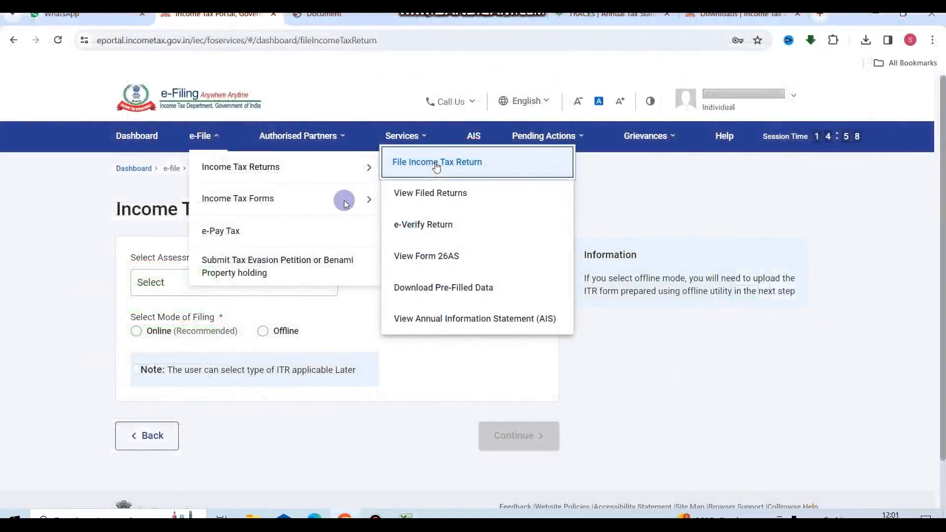
# Step: In the Income Tax e-Filing portal, start an ITR-1 filing for 2022-23 with type 119(2)(b) - After Condonation of Delay and audit set to No
pyautogui.click(436, 167)
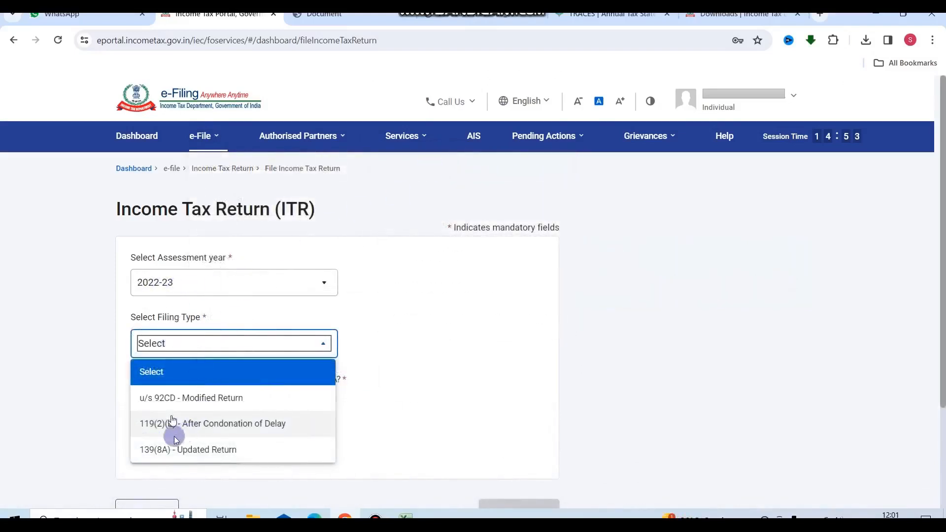
pyautogui.click(238, 427)
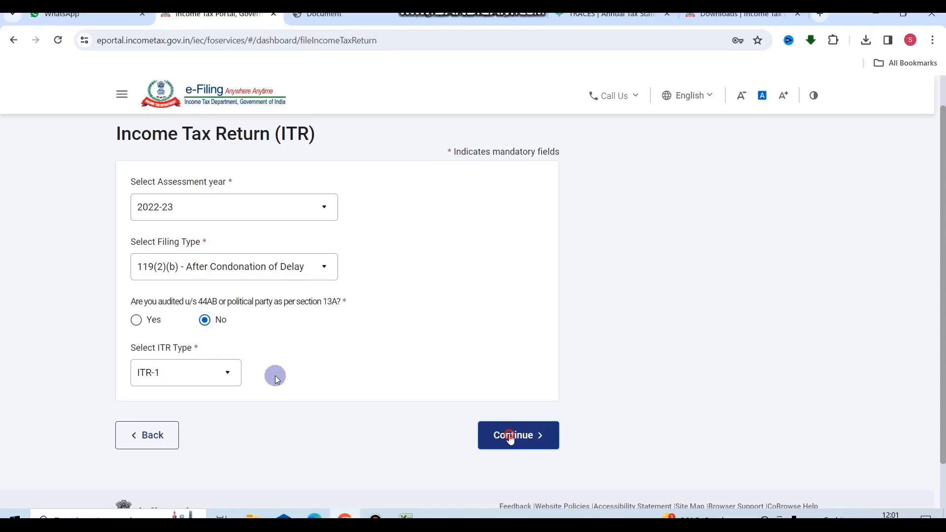
pyautogui.click(511, 439)
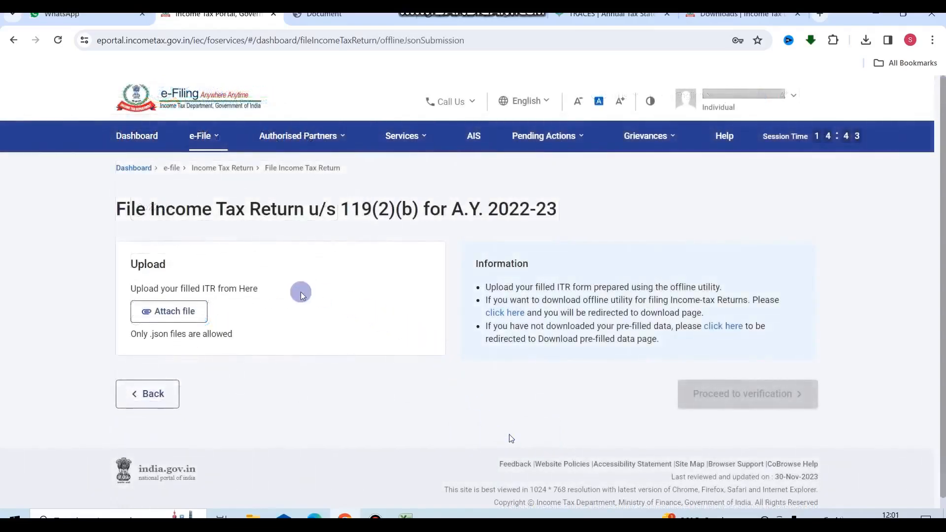
# Step: Attach the generated ITR-1 JSON file from the Condonation of Delay folder and proceed to verification
pyautogui.click(154, 311)
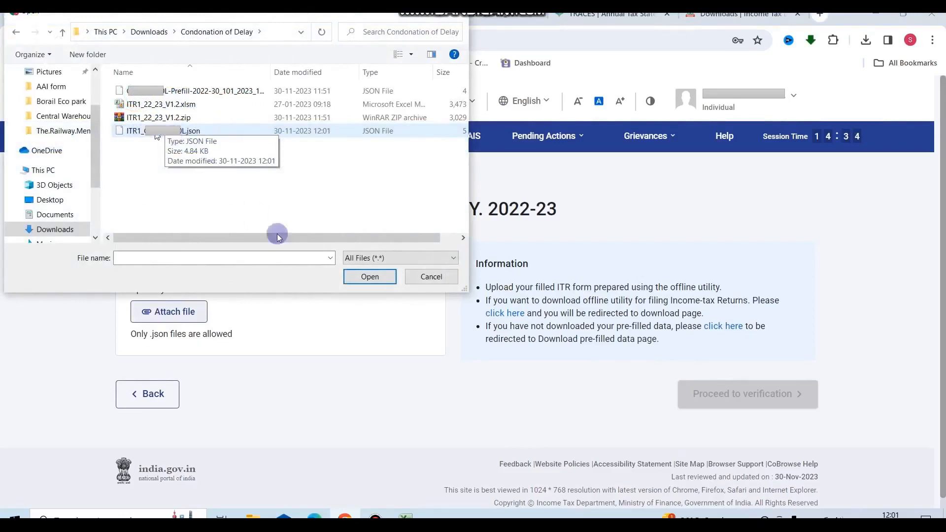
pyautogui.click(370, 277)
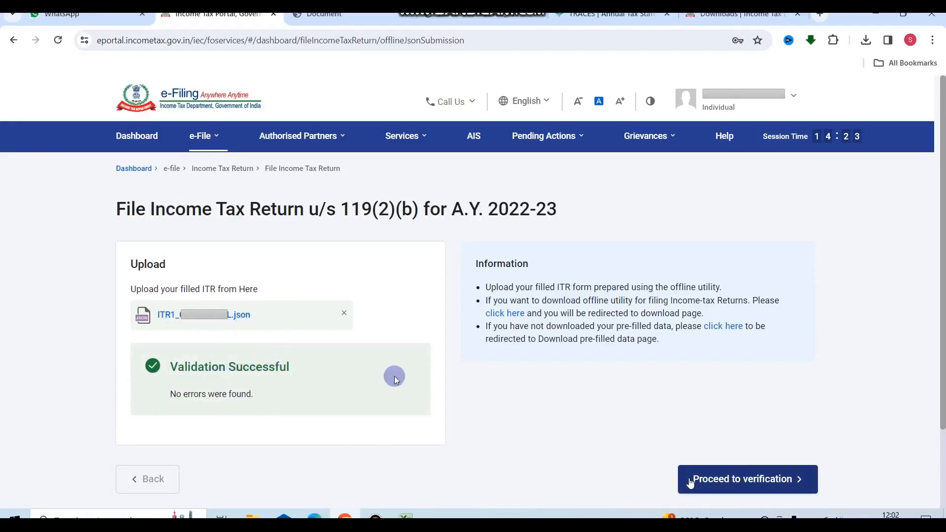
pyautogui.click(741, 481)
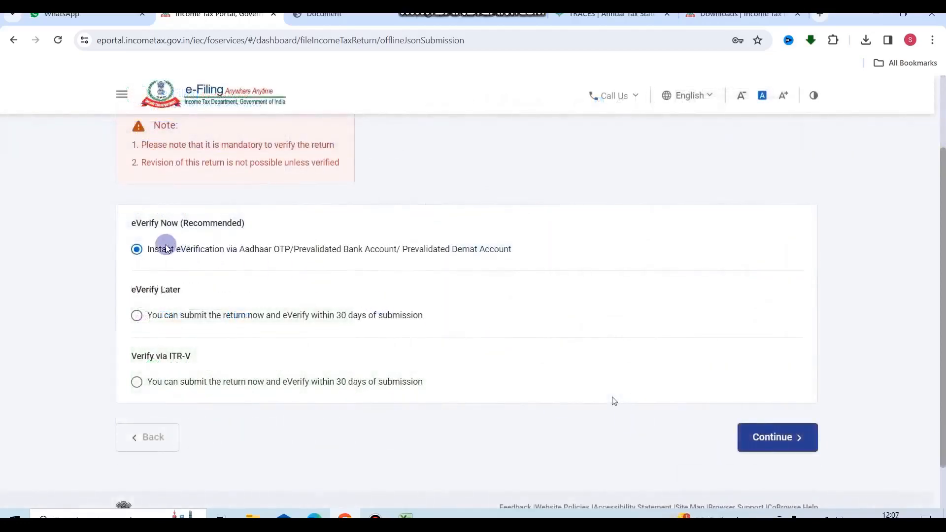
# Step: E-verify the return instantly with an OTP on the Aadhaar-registered mobile number, consenting to Aadhaar validation, and confirm the return's submission
pyautogui.click(761, 446)
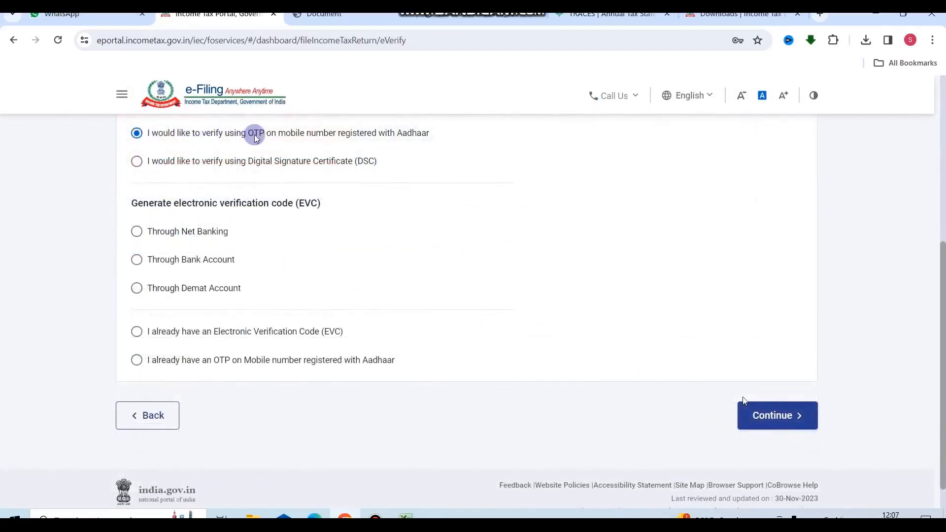
pyautogui.click(771, 413)
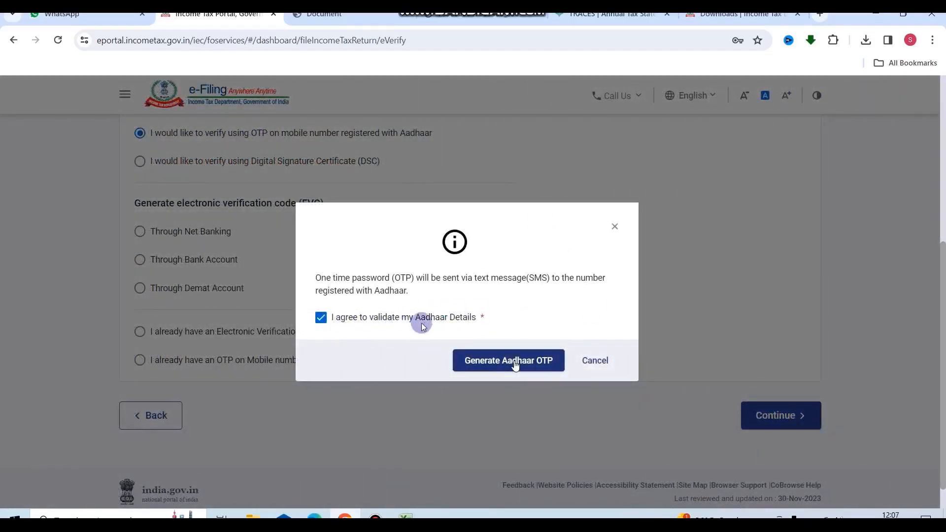
pyautogui.click(501, 362)
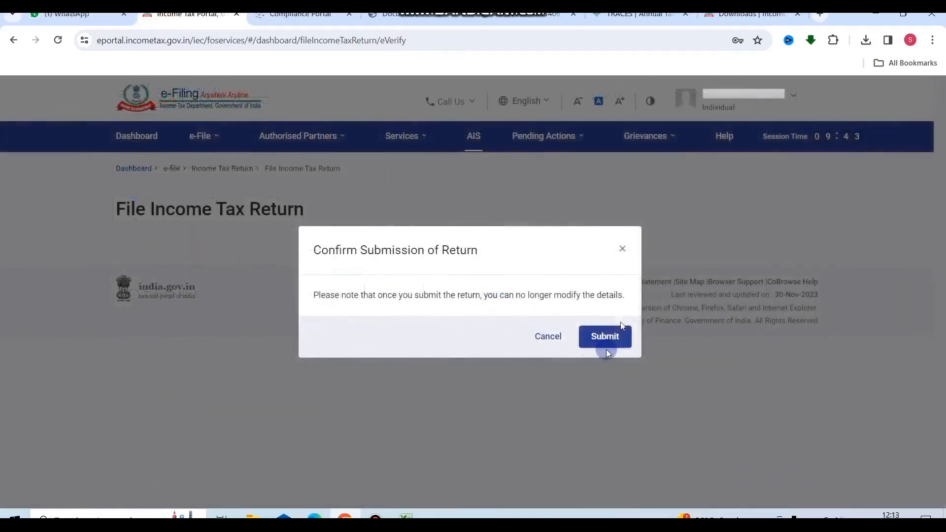
pyautogui.click(604, 336)
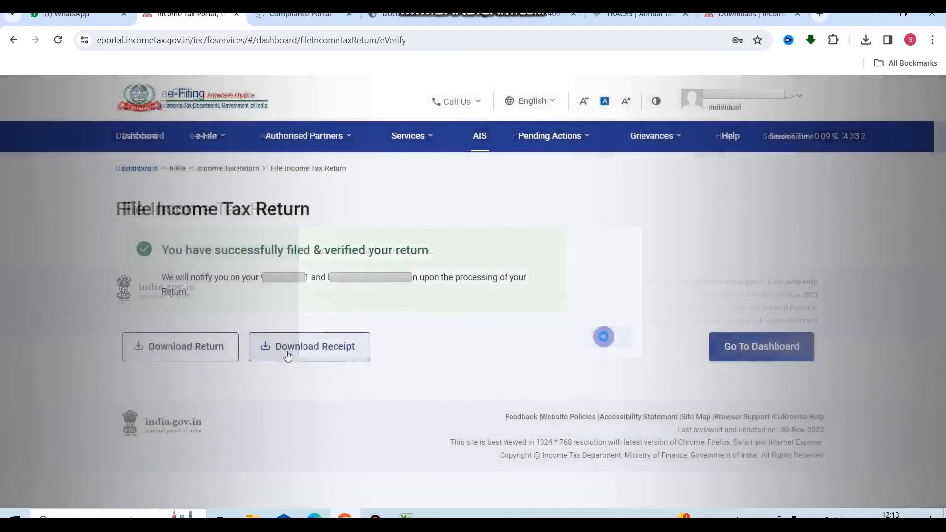